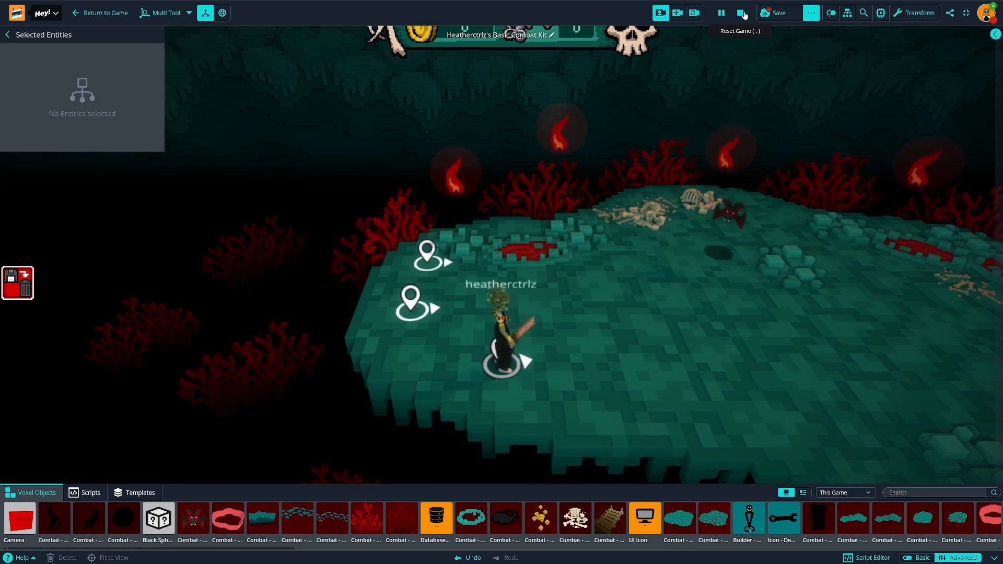
- Reset the running game and go to the platform holding the combat kit's settings boards and templates
{"action": "left_click", "coordinate": [741, 14]}
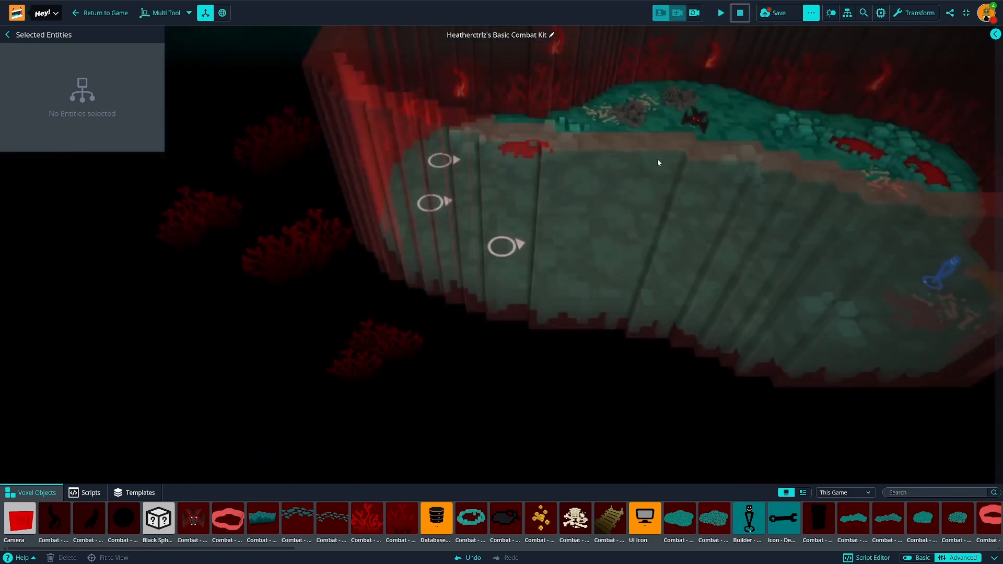
{"action": "key", "text": "d"}
{"action": "right_click_drag", "start_coordinate": [657, 159], "coordinate": [569, 140]}
{"action": "key", "text": "s"}
{"action": "right_click_drag", "start_coordinate": [516, 186], "coordinate": [606, 241]}
{"action": "key", "text": "w"}
{"action": "left_click", "coordinate": [594, 222]}
{"action": "key", "text": "d"}
{"action": "key", "text": "s"}
{"action": "right_click_drag", "start_coordinate": [490, 215], "coordinate": [557, 256]}
{"action": "key", "text": "w"}
{"action": "key", "text": "a"}
{"action": "key", "text": "s"}
{"action": "key", "text": "w"}
{"action": "key", "text": "a"}
{"action": "key", "text": "w"}
{"action": "key", "text": "d"}
{"action": "key", "text": "s"}
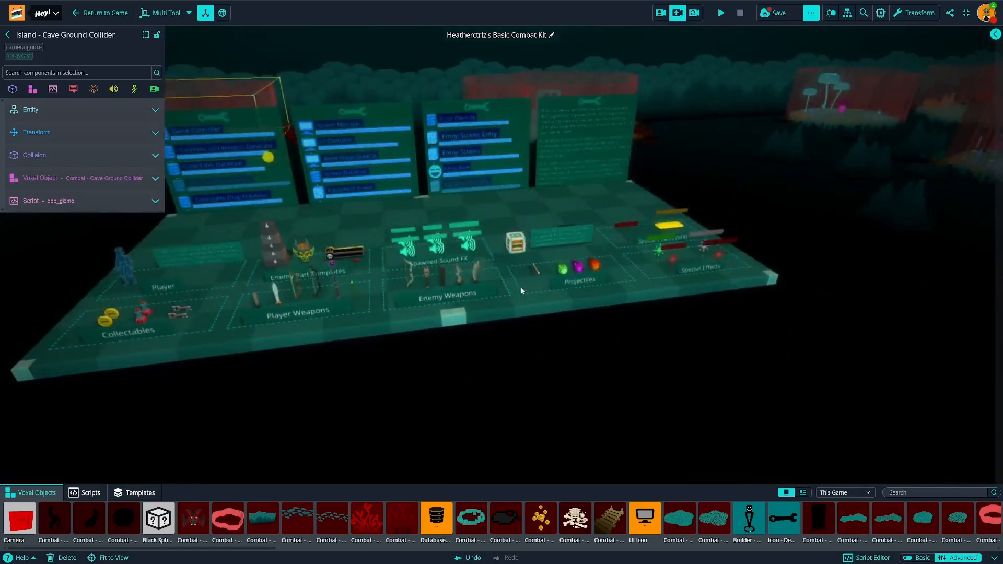
- Examine the template groups on the platform and the settings boards standing behind them
{"action": "right_click_drag", "start_coordinate": [521, 287], "coordinate": [498, 289]}
{"action": "key", "text": "w"}
{"action": "key", "text": "a"}
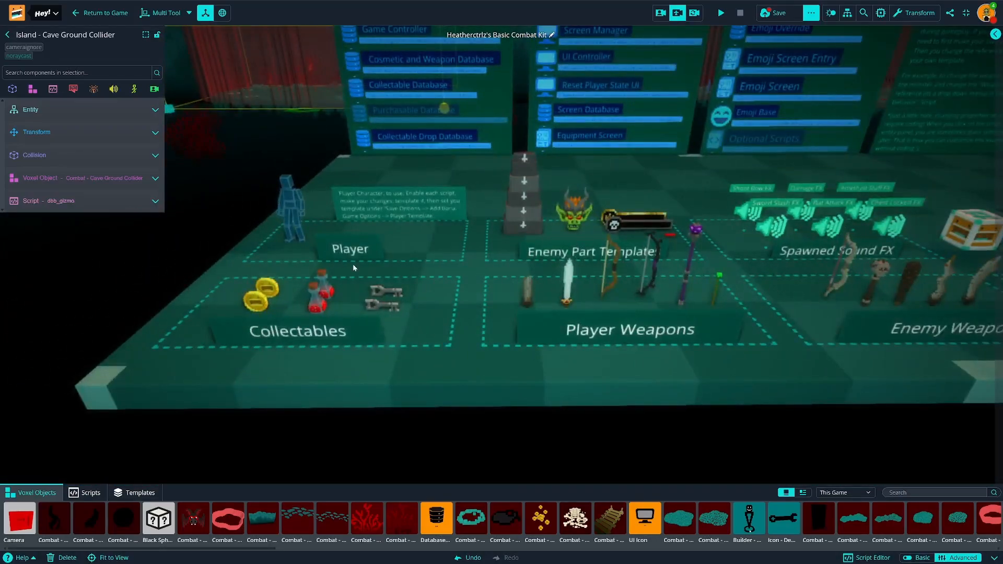
{"action": "right_click_drag", "start_coordinate": [353, 268], "coordinate": [387, 248]}
{"action": "key", "text": "w"}
{"action": "key", "text": "d"}
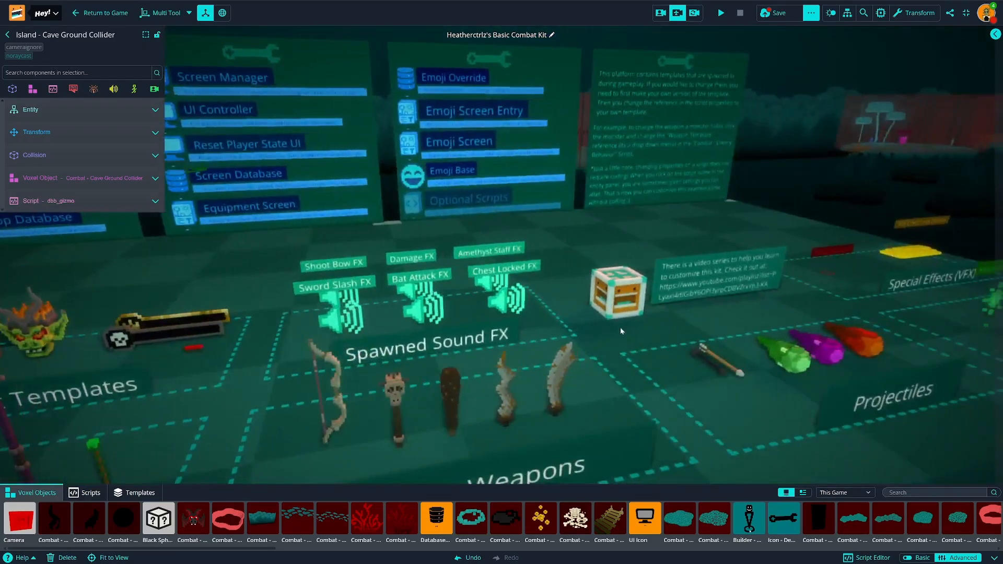
{"action": "right_click_drag", "start_coordinate": [621, 331], "coordinate": [591, 313]}
{"action": "right_click_drag", "start_coordinate": [503, 275], "coordinate": [524, 246]}
{"action": "key", "text": "w"}
{"action": "key", "text": "a"}
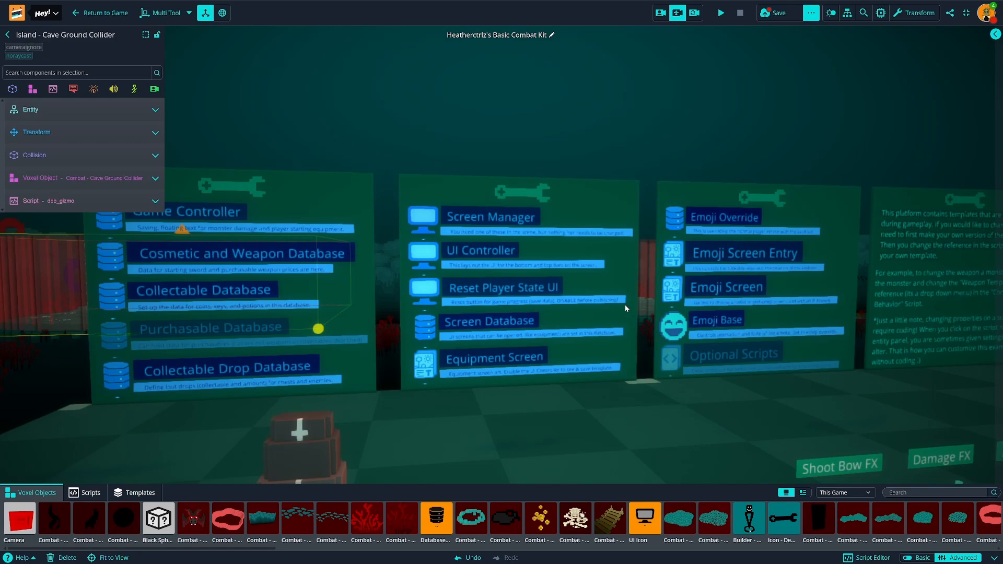
{"action": "key", "text": "a"}
{"action": "key", "text": "w"}
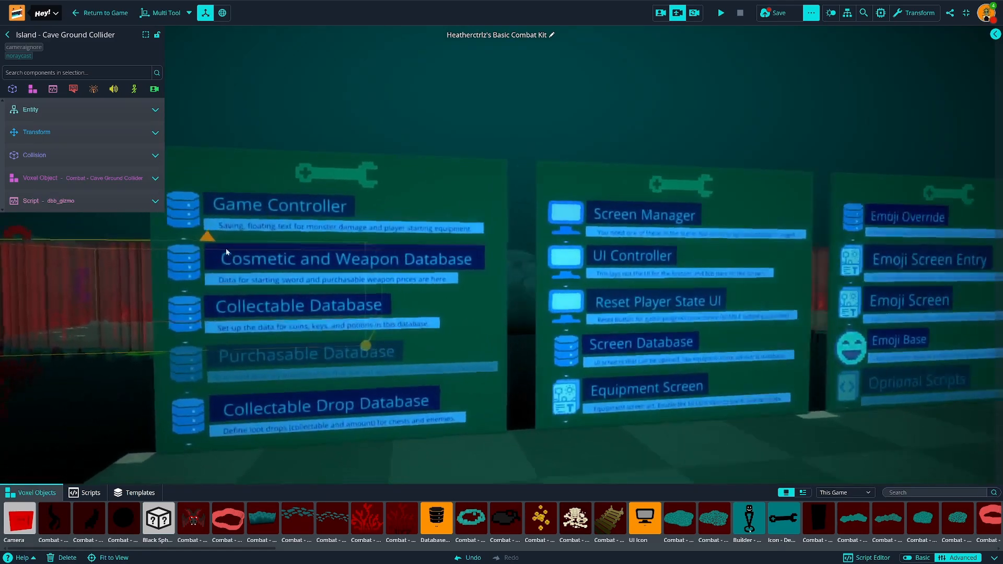
- Review the first Weapon Data script of the Cosmetic and Weapon Database, including its icon, cosmetic template and cost fields
{"action": "left_click", "coordinate": [164, 244]}
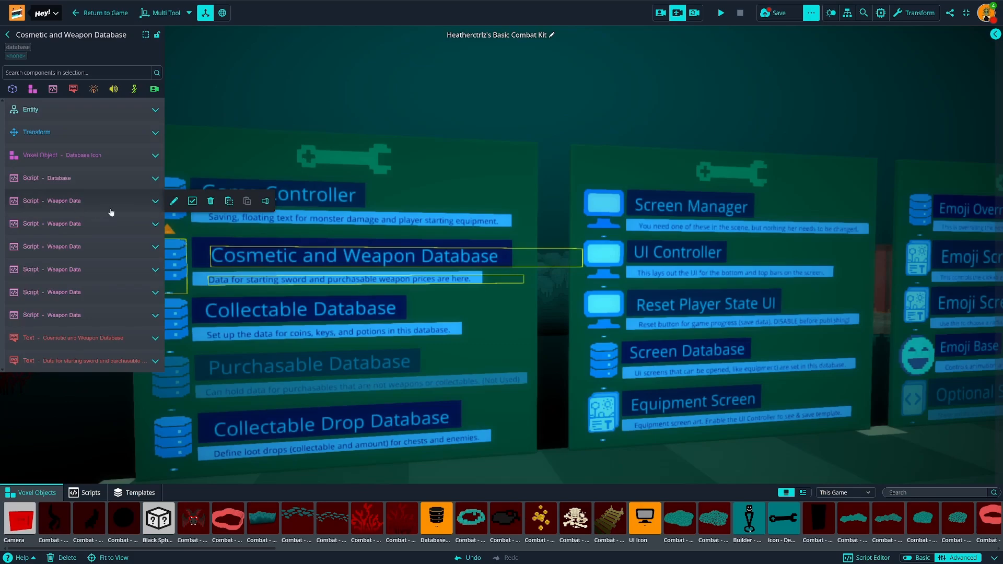
{"action": "left_click", "coordinate": [56, 209]}
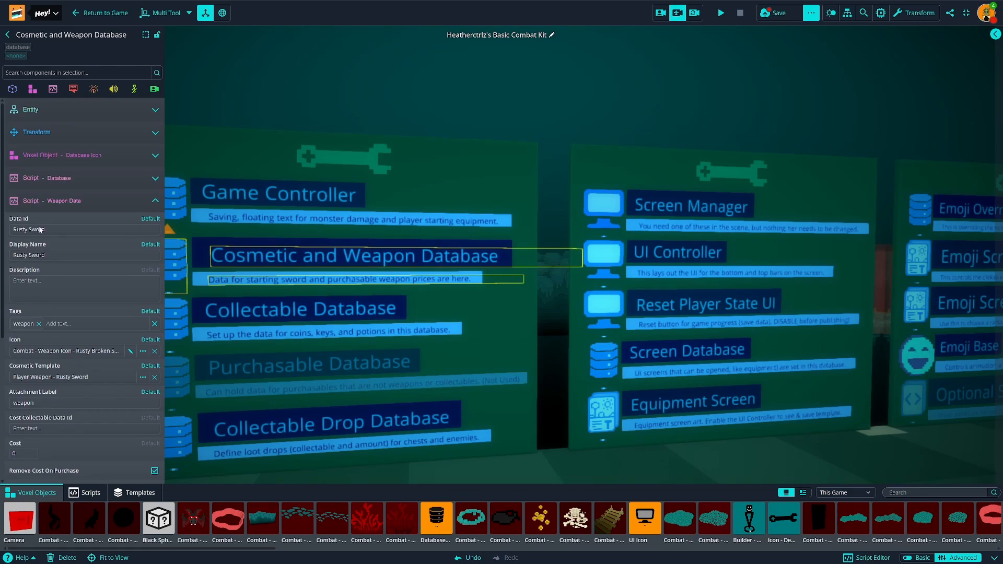
{"action": "scroll", "coordinate": [47, 365], "scroll_direction": "down", "scroll_amount": 2}
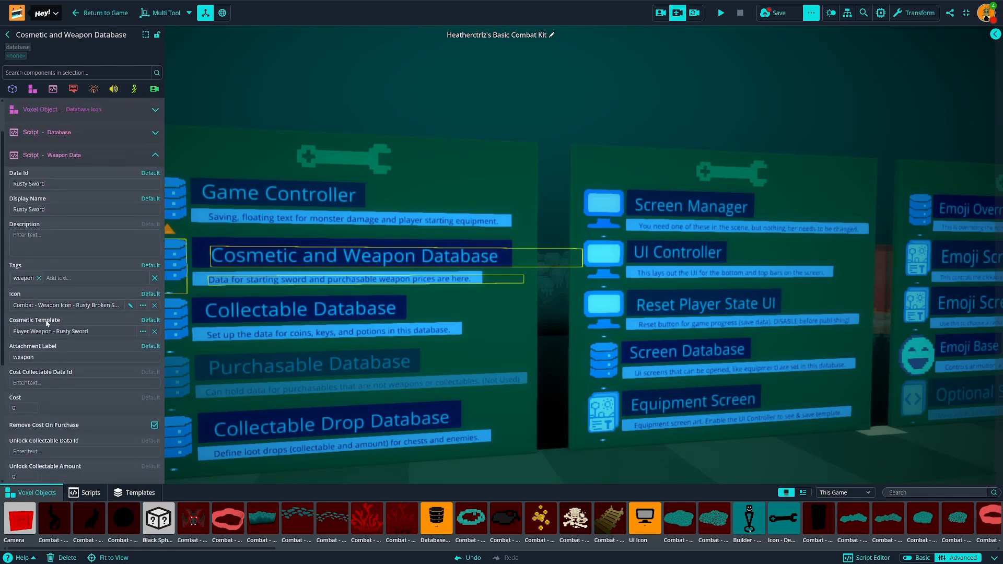
{"action": "left_click", "coordinate": [70, 160]}
- Search all voxel objects for "setting" and place the Builder - Settings Icon beside the Game Controller board
{"action": "right_click_drag", "start_coordinate": [553, 264], "coordinate": [603, 272]}
{"action": "right_click_drag", "start_coordinate": [685, 266], "coordinate": [660, 264]}
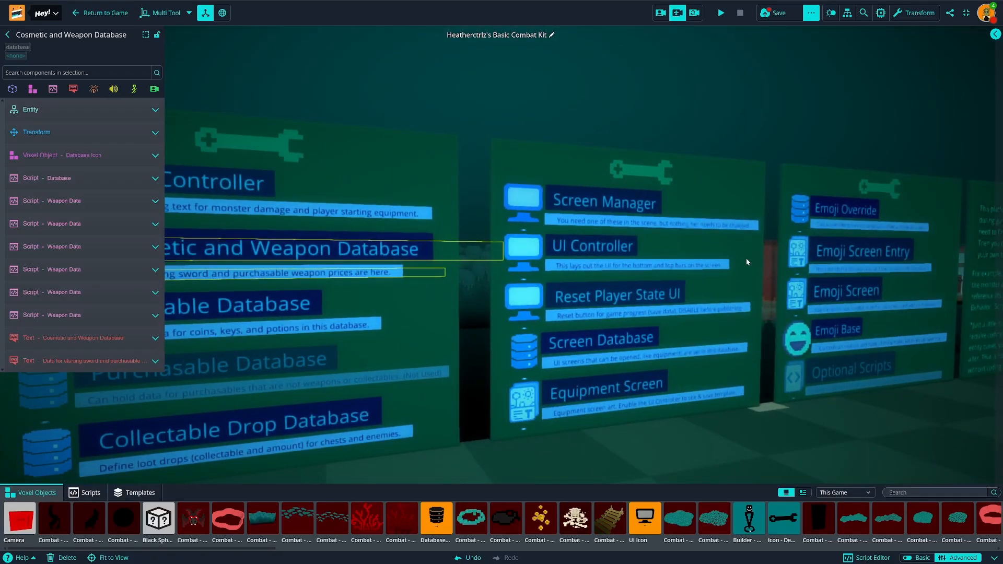
{"action": "key", "text": "s"}
{"action": "right_click_drag", "start_coordinate": [715, 270], "coordinate": [675, 297]}
{"action": "key", "text": "w"}
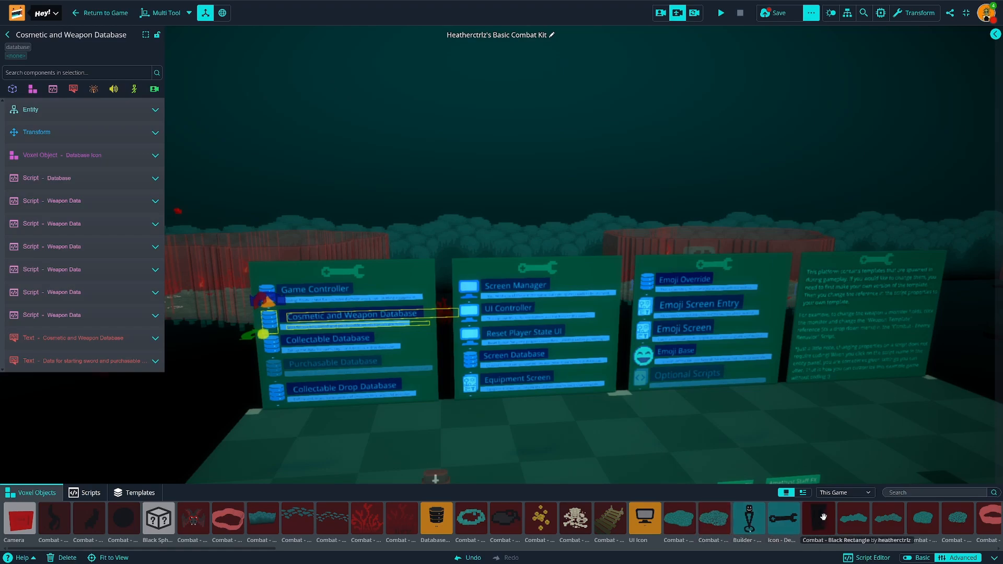
{"action": "scroll", "coordinate": [763, 531], "scroll_direction": "down", "scroll_amount": 2}
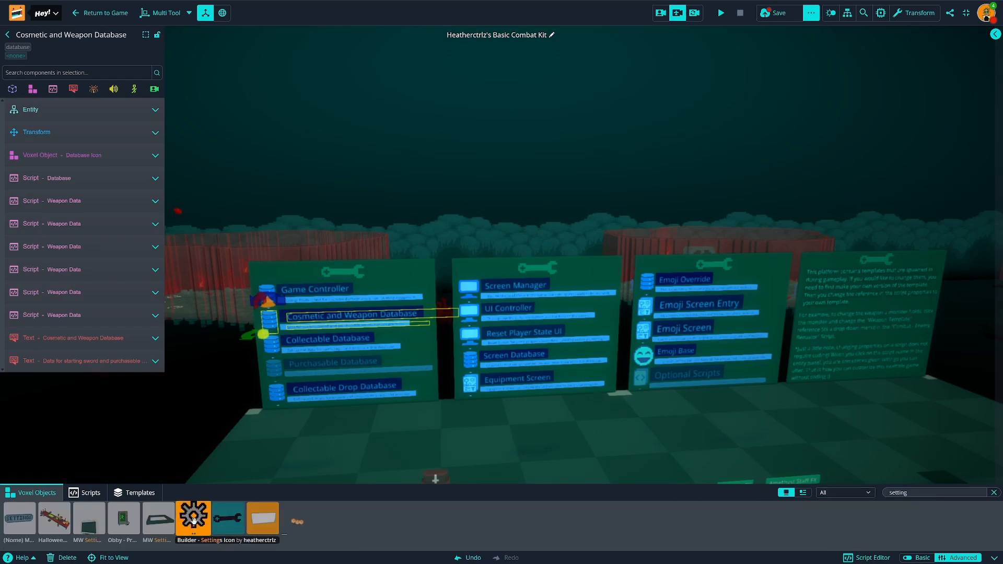
{"action": "left_click_drag", "start_coordinate": [193, 517], "coordinate": [247, 394]}
{"action": "key", "text": "a"}
{"action": "right_click_drag", "start_coordinate": [246, 394], "coordinate": [308, 439]}
{"action": "key", "text": "w"}
{"action": "left_click_drag", "start_coordinate": [306, 362], "coordinate": [276, 152]}
{"action": "key", "text": "a"}
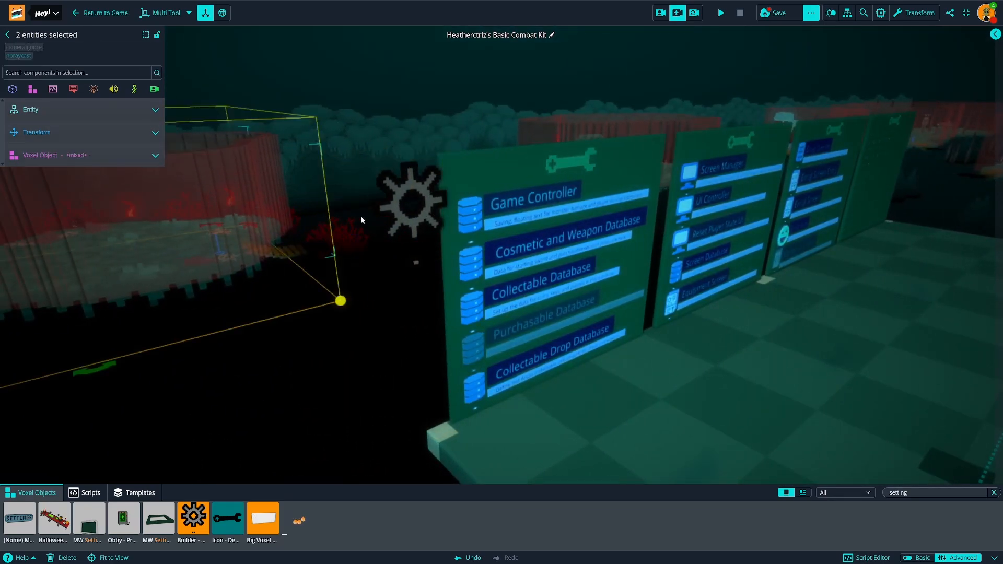
- Set the emissive color of the gear icon to purple #9200a4
{"action": "left_click", "coordinate": [94, 155]}
{"action": "left_click", "coordinate": [148, 278]}
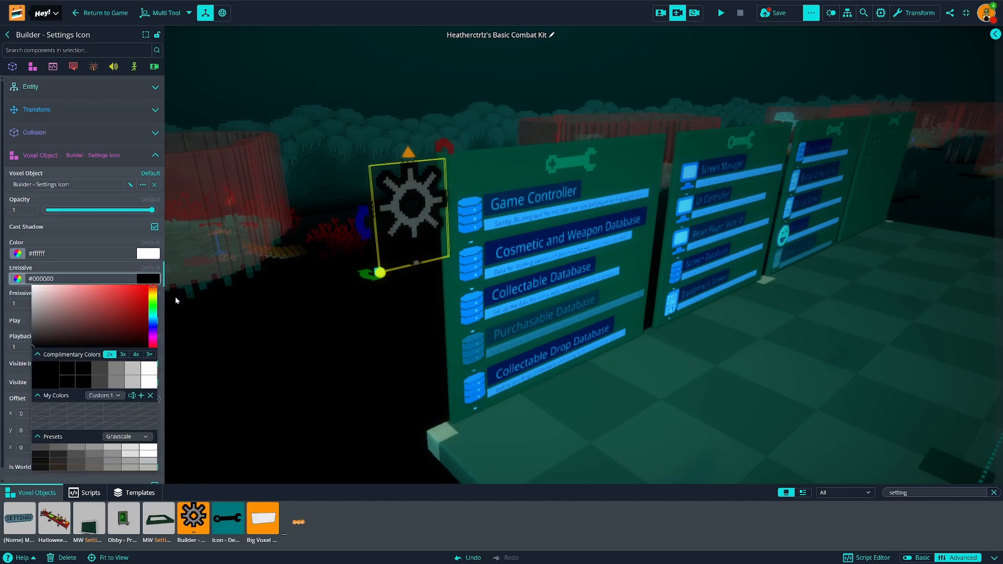
{"action": "left_click", "coordinate": [152, 334]}
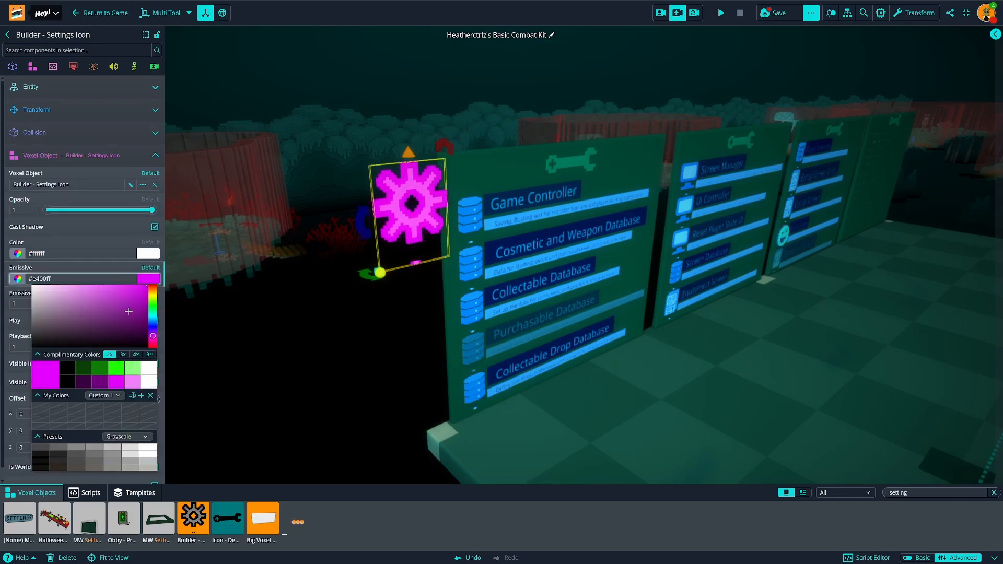
{"action": "left_click_drag", "start_coordinate": [128, 312], "coordinate": [174, 311]}
- Shift the gear icon slightly so it sits clear of the first settings board's edge
{"action": "key", "text": "a"}
{"action": "right_click_drag", "start_coordinate": [411, 209], "coordinate": [496, 243]}
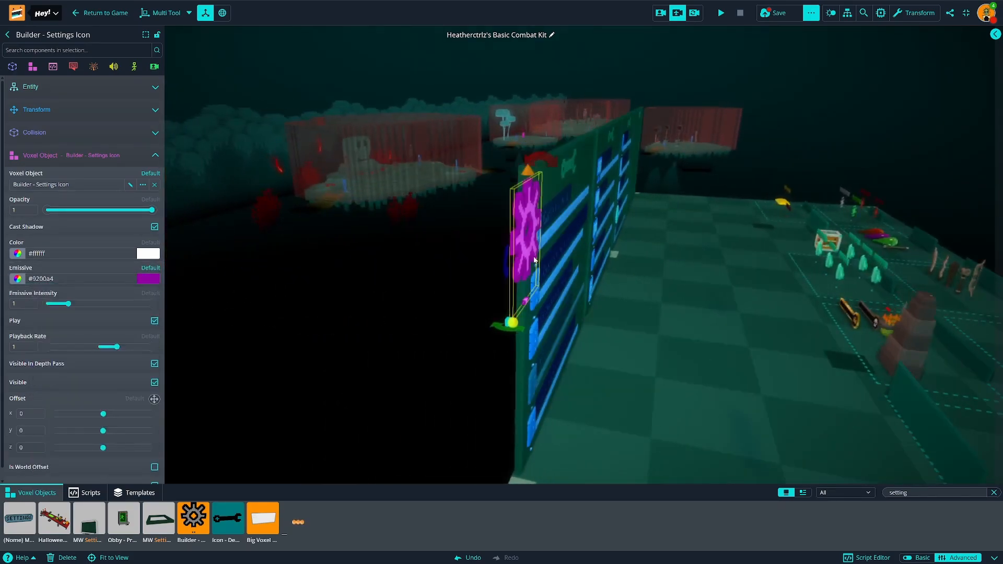
{"action": "left_click_drag", "start_coordinate": [534, 260], "coordinate": [514, 255]}
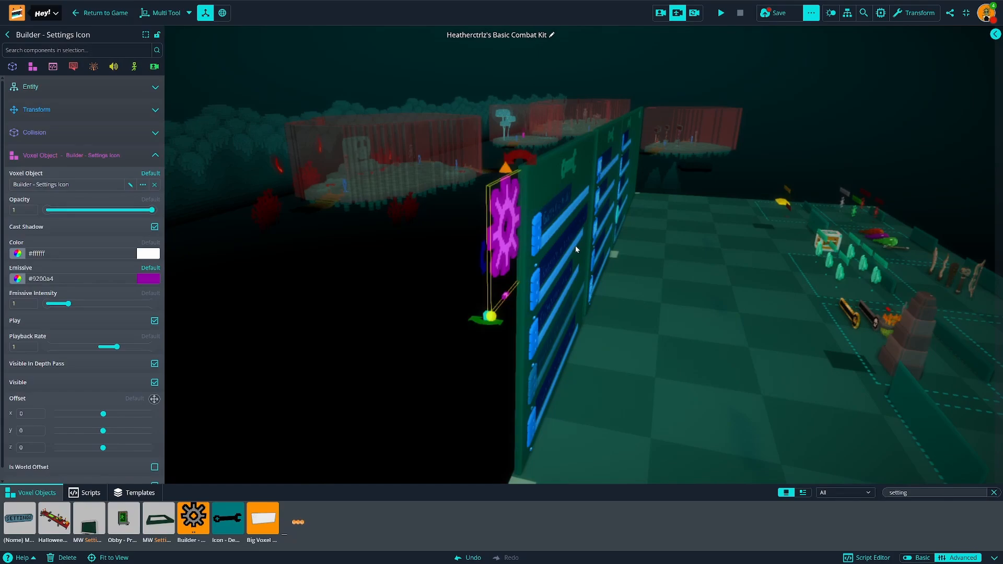
- Rename the gear icon entity as "Combat Kit Settings"
{"action": "key", "text": "d"}
{"action": "right_click_drag", "start_coordinate": [575, 249], "coordinate": [358, 217]}
{"action": "key", "text": "s"}
{"action": "left_click", "coordinate": [55, 91]}
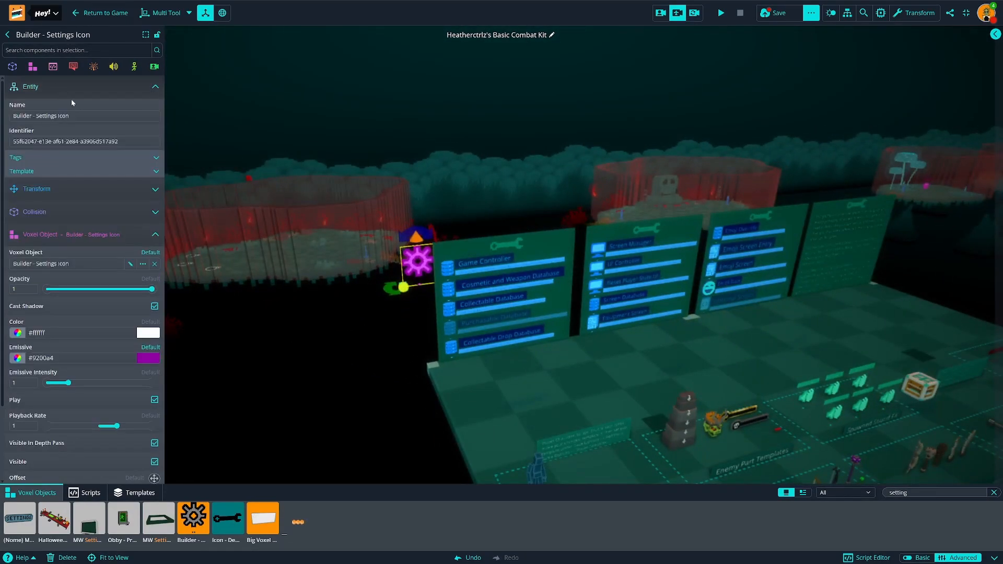
{"action": "left_click", "coordinate": [78, 115]}
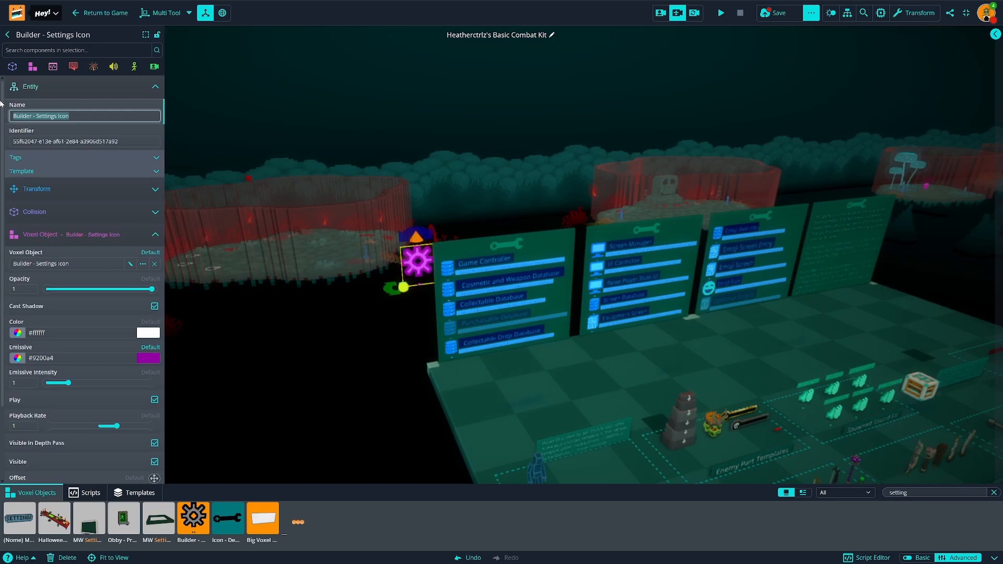
{"action": "type", "text": "Combat K"}
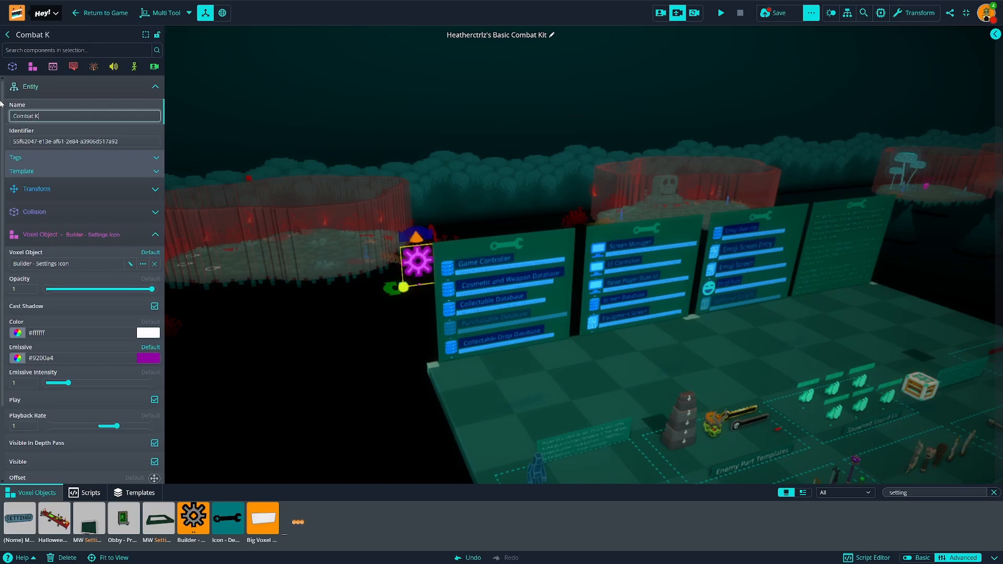
{"action": "type", "text": "it Settings"}
- Show the hierarchy and select the Game Controller board's five entries together with its wrench and backdrop
{"action": "left_click", "coordinate": [847, 13]}
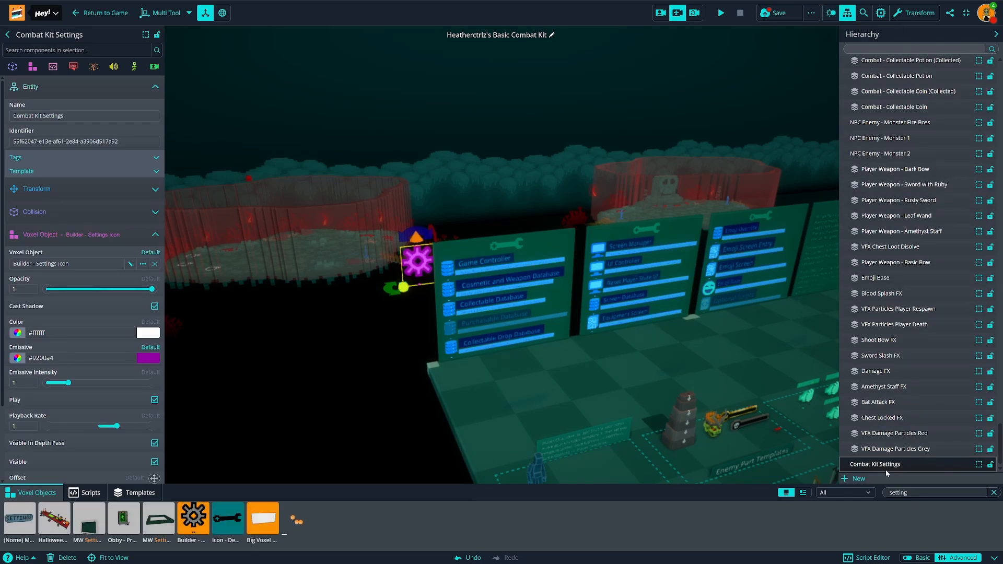
{"action": "right_click_drag", "start_coordinate": [622, 364], "coordinate": [561, 357]}
{"action": "left_click", "coordinate": [299, 274]}
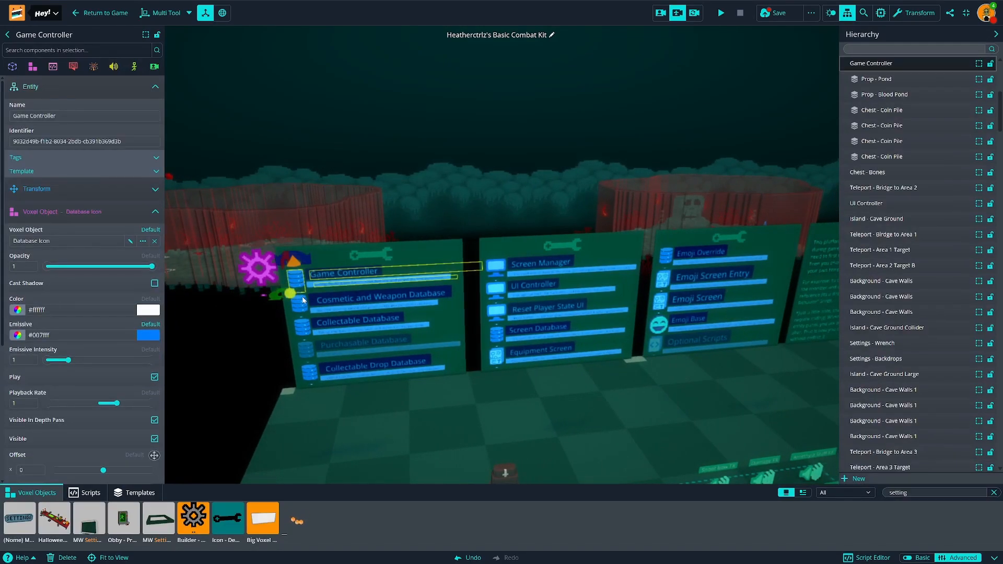
{"action": "left_click", "coordinate": [302, 299], "text": "shift"}
{"action": "left_click", "coordinate": [306, 322], "text": "shift"}
{"action": "left_click", "coordinate": [309, 346], "text": "shift"}
{"action": "left_click", "coordinate": [312, 368], "text": "shift"}
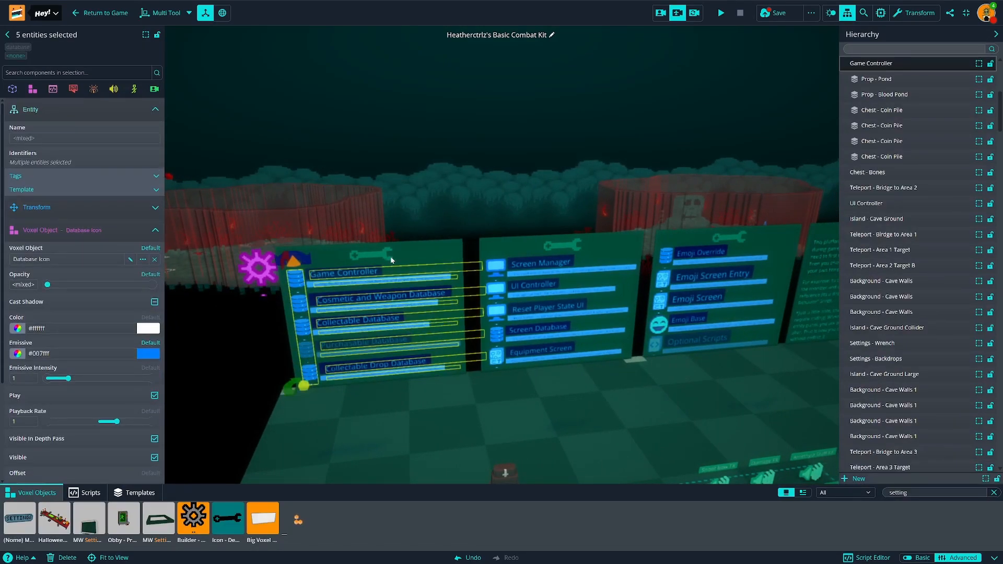
{"action": "left_click", "coordinate": [391, 260], "text": "shift"}
{"action": "left_click", "coordinate": [372, 255], "text": "shift"}
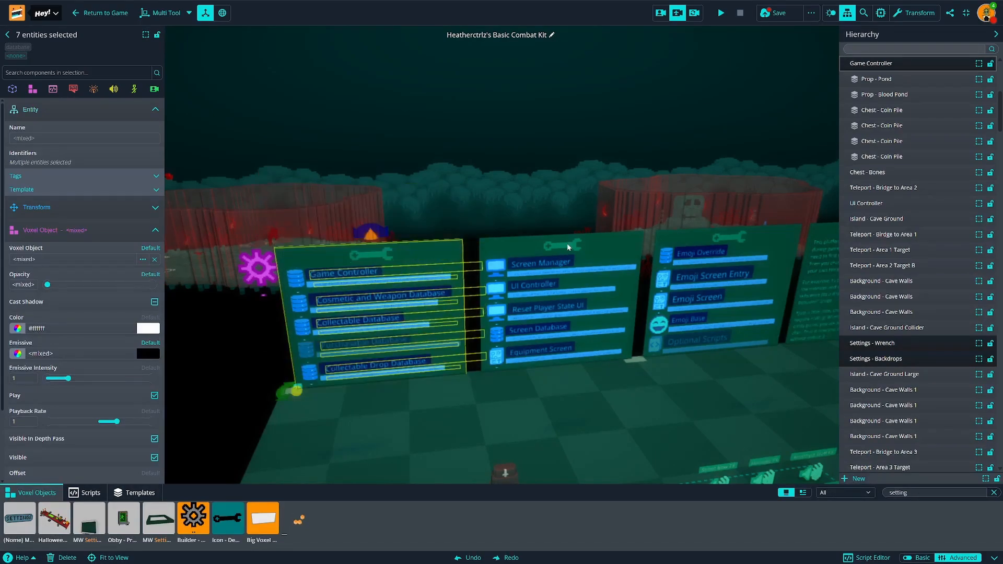
- Add the Screen Manager board's wrench, five entries and backdrop to the selection
{"action": "left_click", "coordinate": [568, 247], "text": "shift"}
{"action": "left_click", "coordinate": [499, 267], "text": "shift"}
{"action": "left_click", "coordinate": [499, 289], "text": "shift"}
{"action": "left_click", "coordinate": [499, 312], "text": "shift"}
{"action": "left_click", "coordinate": [499, 332], "text": "shift"}
{"action": "left_click", "coordinate": [497, 355], "text": "shift"}
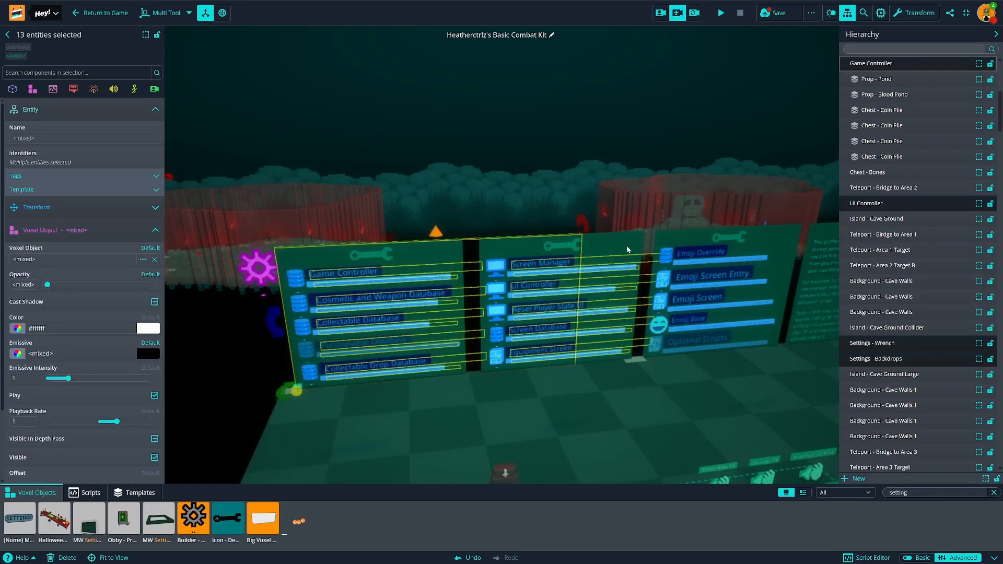
{"action": "left_click", "coordinate": [609, 244], "text": "shift"}
- Add the Emoji board's backdrop, wrench and five entries to the selection
{"action": "left_click", "coordinate": [692, 242], "text": "shift"}
{"action": "left_click", "coordinate": [769, 241], "text": "shift"}
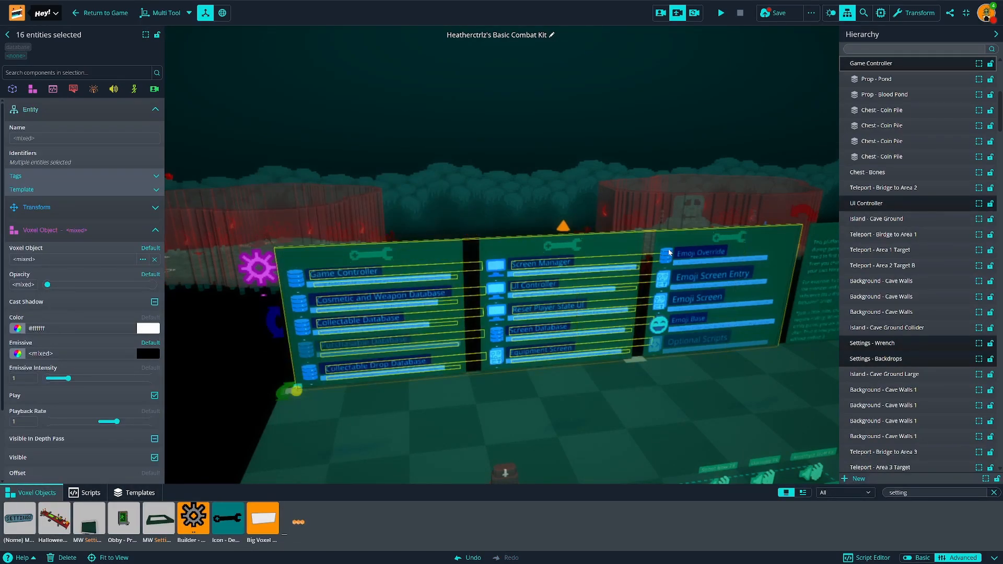
{"action": "left_click", "coordinate": [666, 255], "text": "shift"}
{"action": "left_click", "coordinate": [662, 278], "text": "shift"}
{"action": "left_click", "coordinate": [660, 301], "text": "shift"}
{"action": "left_click", "coordinate": [658, 325], "text": "shift"}
{"action": "left_click", "coordinate": [655, 344], "text": "shift"}
- Parent all the selected board entities under Combat Kit Settings in the hierarchy
{"action": "key", "text": "w"}
{"action": "right_click_drag", "start_coordinate": [622, 396], "coordinate": [549, 353]}
{"action": "key", "text": "s"}
{"action": "key", "text": "d"}
{"action": "key", "text": "w"}
{"action": "key", "text": "s"}
{"action": "key", "text": "a"}
{"action": "key", "text": "s"}
{"action": "key", "text": "d"}
{"action": "scroll", "coordinate": [883, 156], "scroll_direction": "down", "scroll_amount": 4}
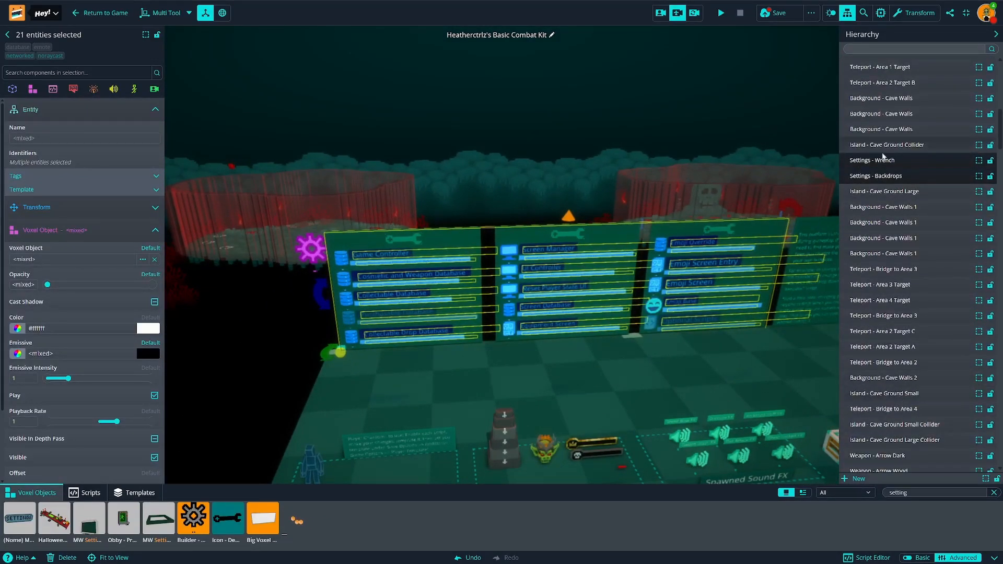
{"action": "scroll", "coordinate": [921, 416], "scroll_direction": "down", "scroll_amount": 10}
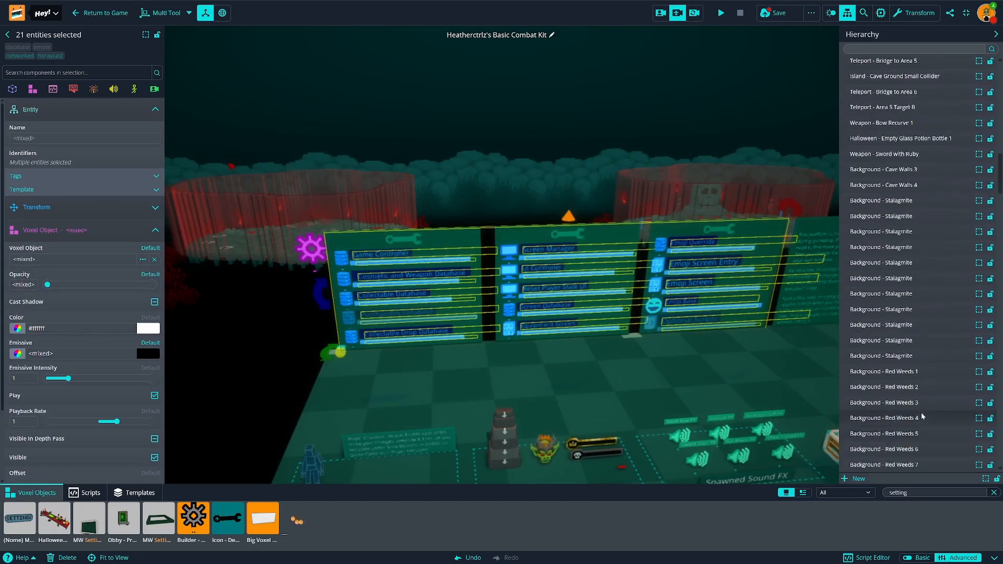
{"action": "scroll", "coordinate": [926, 432], "scroll_direction": "down", "scroll_amount": 12}
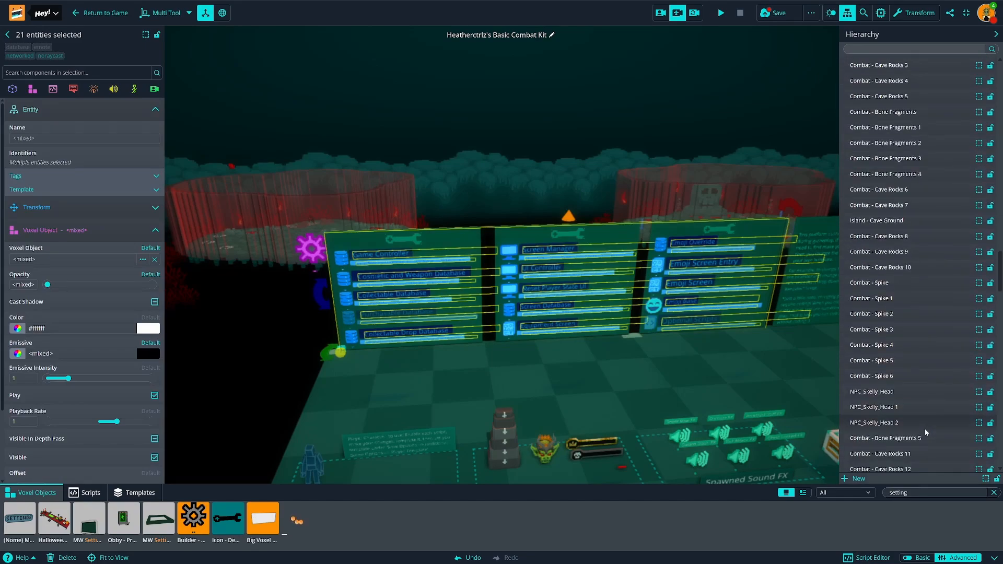
{"action": "scroll", "coordinate": [931, 450], "scroll_direction": "down", "scroll_amount": 10}
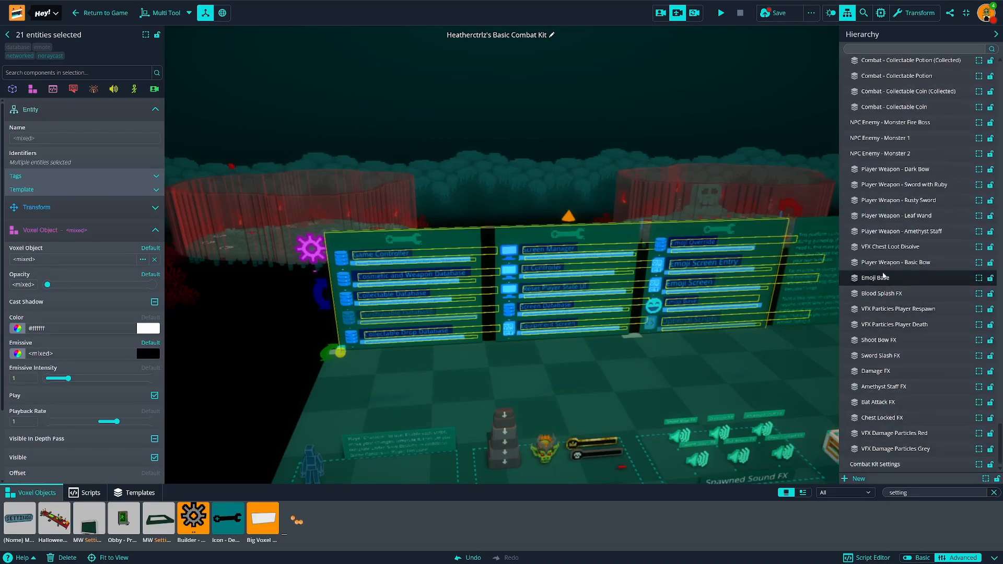
{"action": "left_click", "coordinate": [908, 464]}
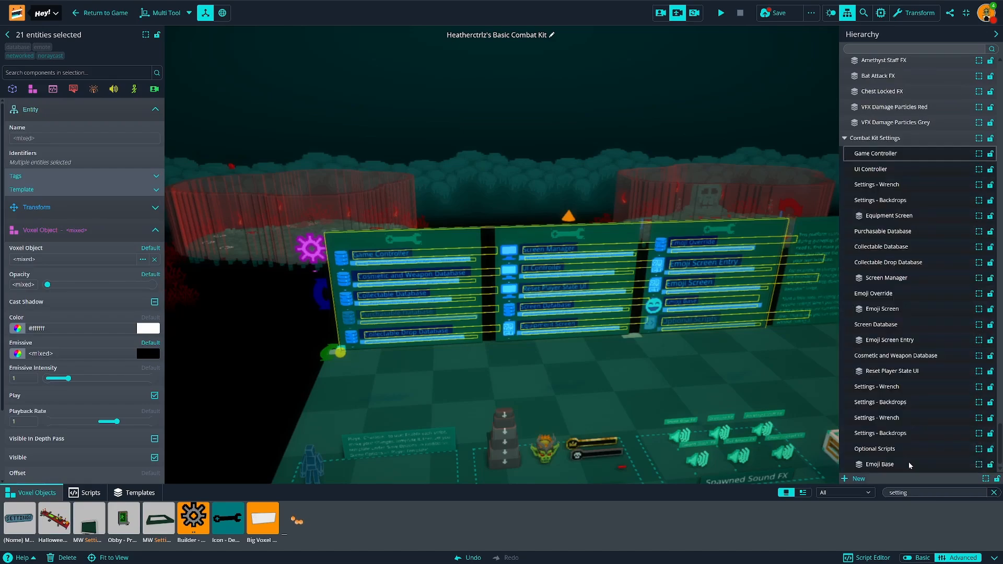
- Try moving Combat Kit Settings together with its child entities, and undo the move
{"action": "left_click", "coordinate": [860, 139]}
{"action": "key", "text": "f"}
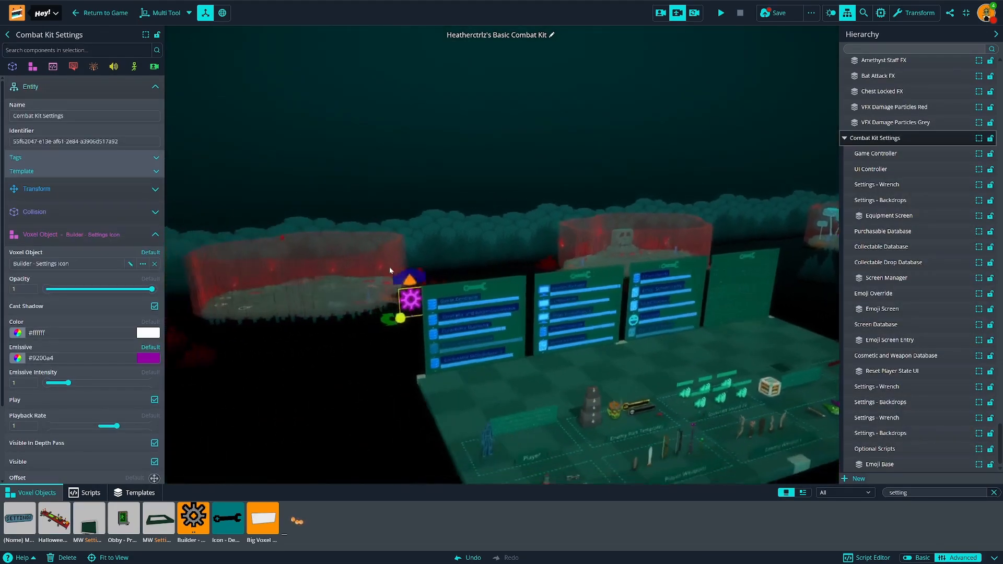
{"action": "left_click_drag", "start_coordinate": [475, 253], "coordinate": [468, 166]}
{"action": "key", "text": "ctrl+z"}
- Select the first board's backdrop on its own, and reselect the Combat Kit Settings gear beside it
{"action": "mouse_move", "coordinate": [514, 350]}
{"action": "right_mouse_down"}
{"action": "mouse_move", "coordinate": [606, 314]}
{"action": "mouse_move", "coordinate": [581, 336]}
{"action": "mouse_move", "coordinate": [547, 329]}
{"action": "mouse_move", "coordinate": [512, 340]}
{"action": "right_mouse_up"}
{"action": "key", "text": "w"}
{"action": "key", "text": "s"}
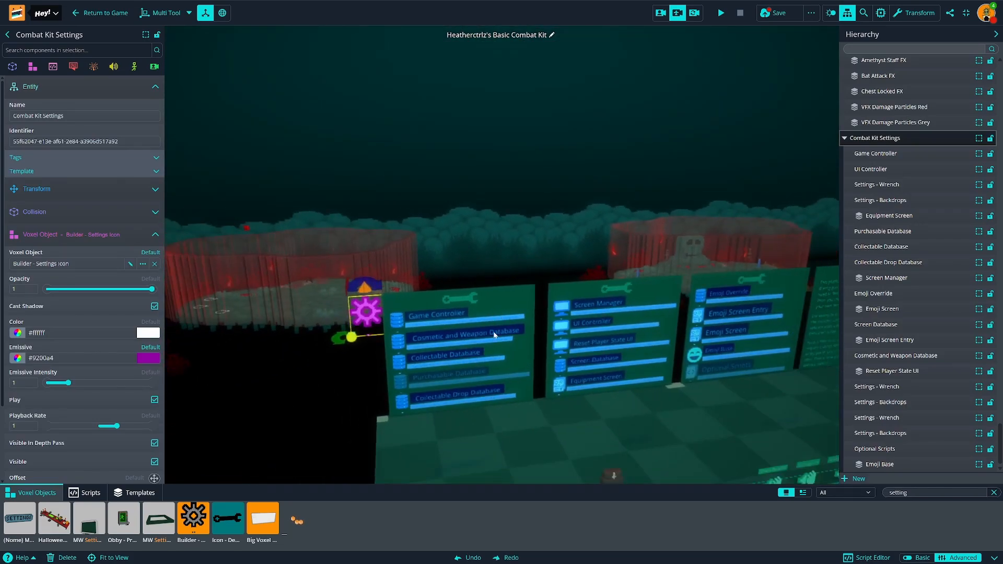
{"action": "left_click", "coordinate": [463, 325]}
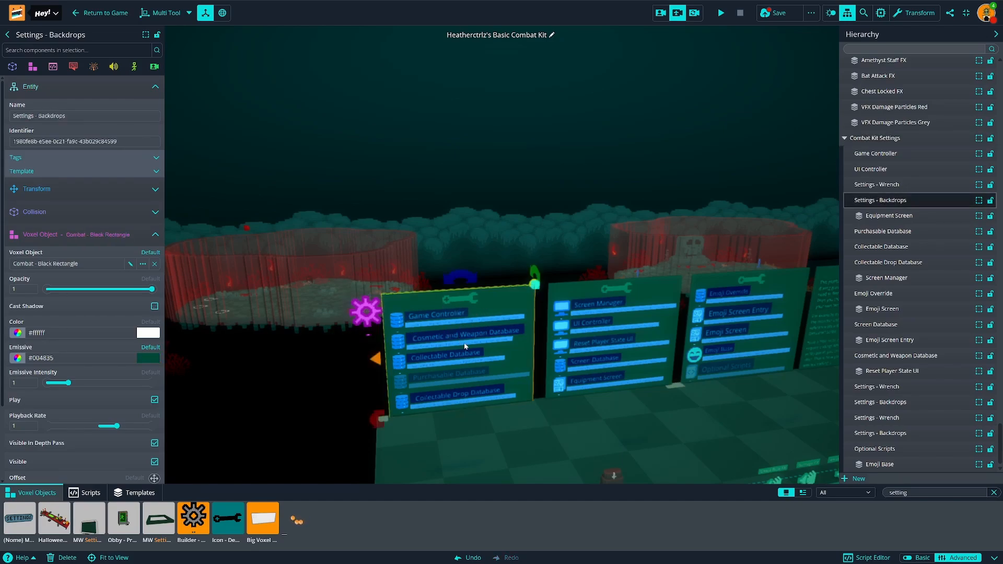
{"action": "left_click", "coordinate": [370, 311]}
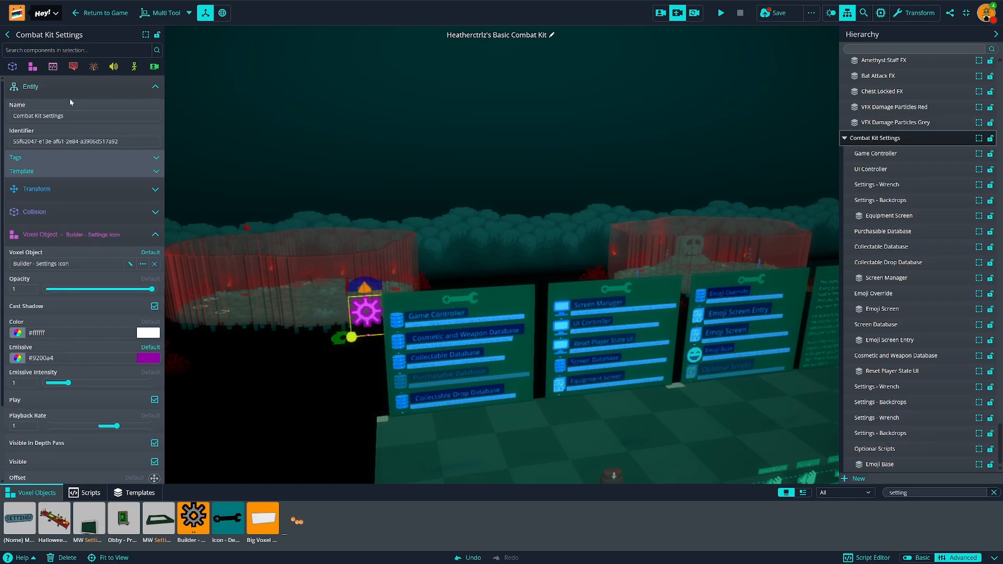
- Create a new template from the Combat Kit Settings entity and its child entities
{"action": "left_click", "coordinate": [56, 174]}
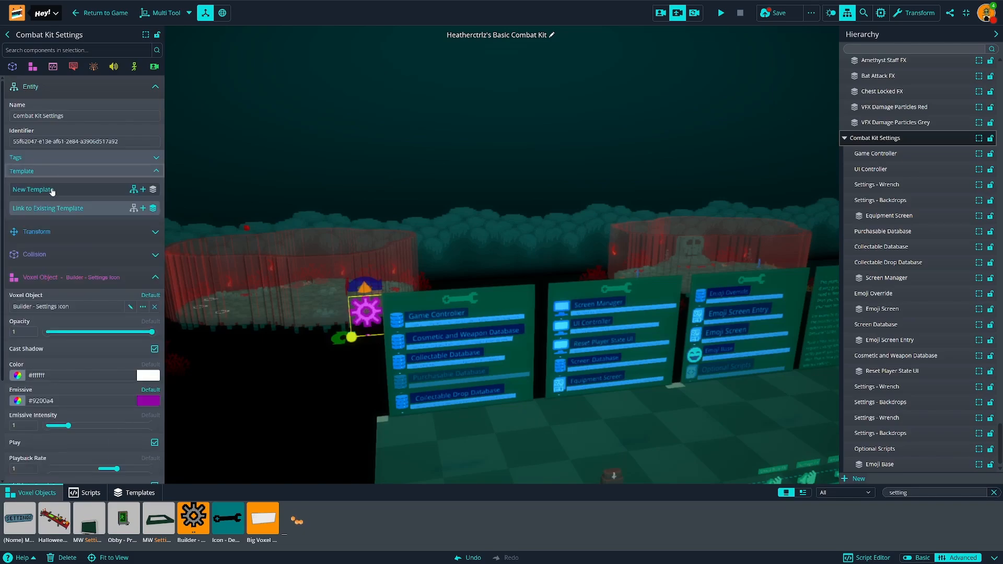
{"action": "left_click", "coordinate": [52, 191]}
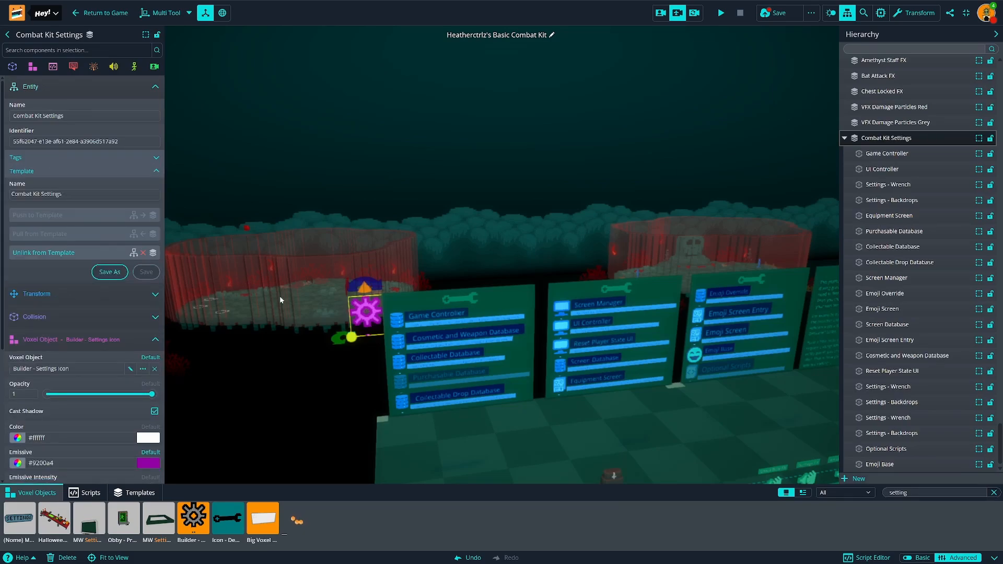
{"action": "right_click_drag", "start_coordinate": [390, 271], "coordinate": [607, 209]}
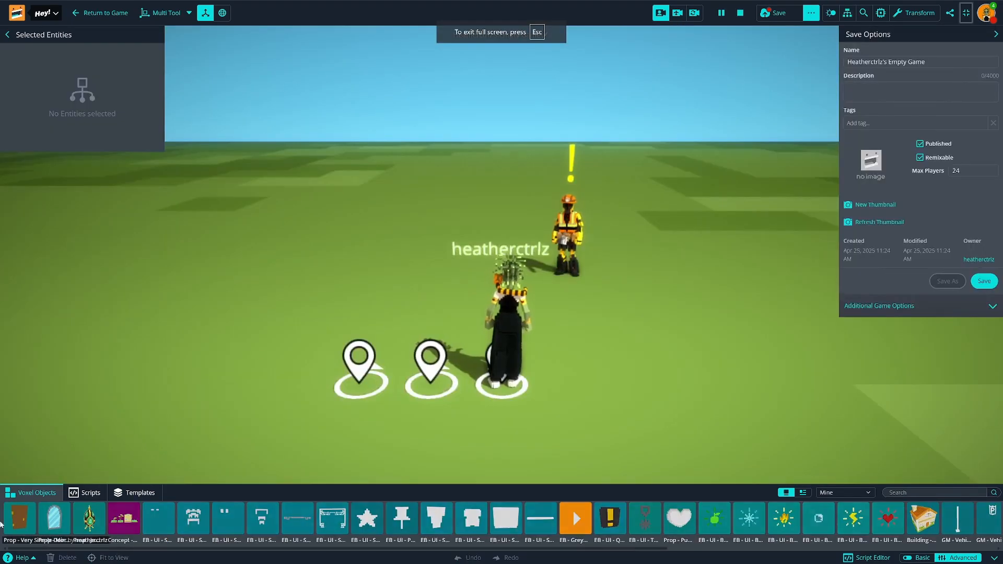
- In the empty game, list your own templates and place the Combat Kit Settings template on the grass beyond the spawn points
{"action": "left_click", "coordinate": [135, 492]}
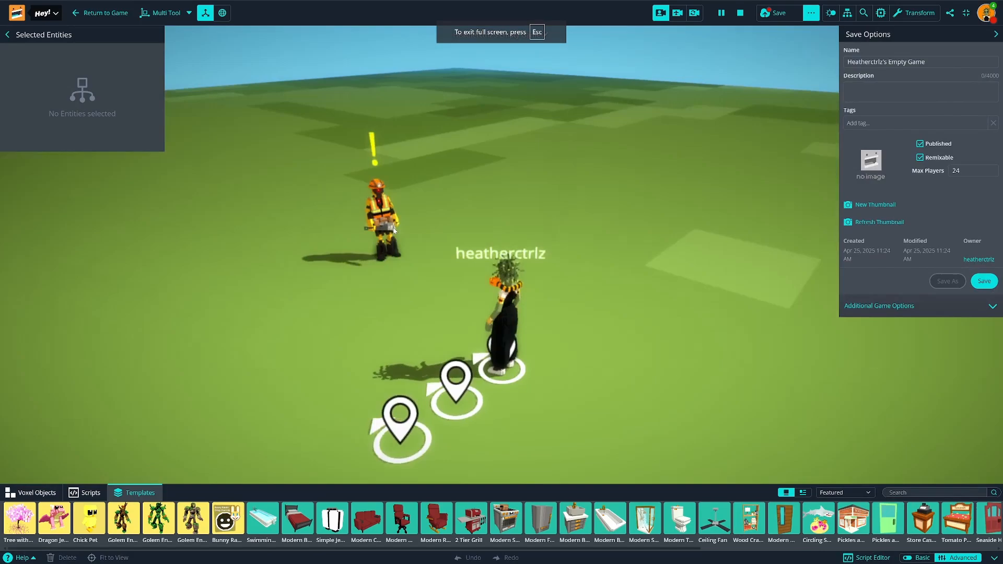
{"action": "left_click", "coordinate": [845, 493]}
{"action": "left_click", "coordinate": [839, 502]}
{"action": "key", "text": "s"}
{"action": "right_click_drag", "start_coordinate": [642, 313], "coordinate": [219, 308]}
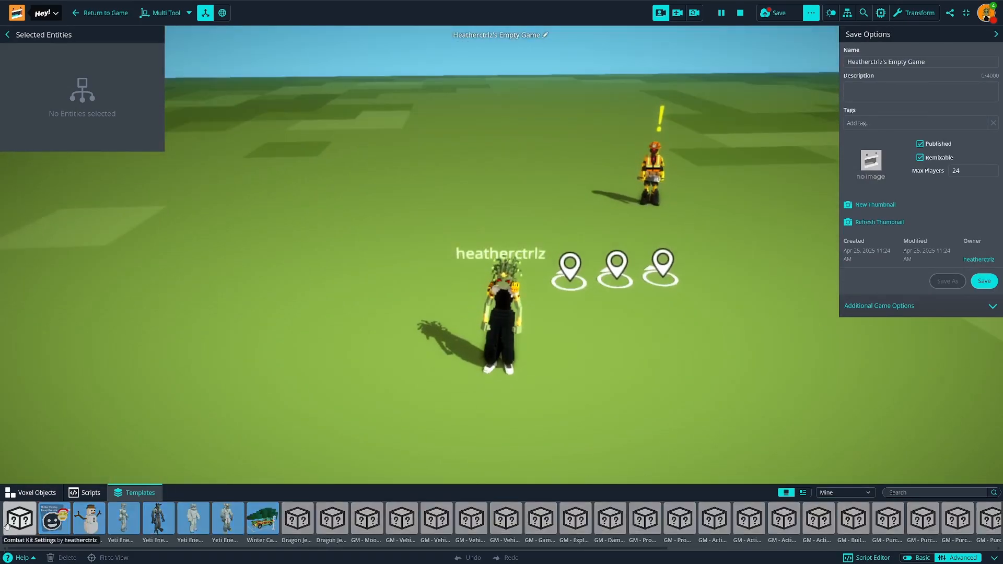
{"action": "left_click_drag", "start_coordinate": [10, 524], "coordinate": [385, 171]}
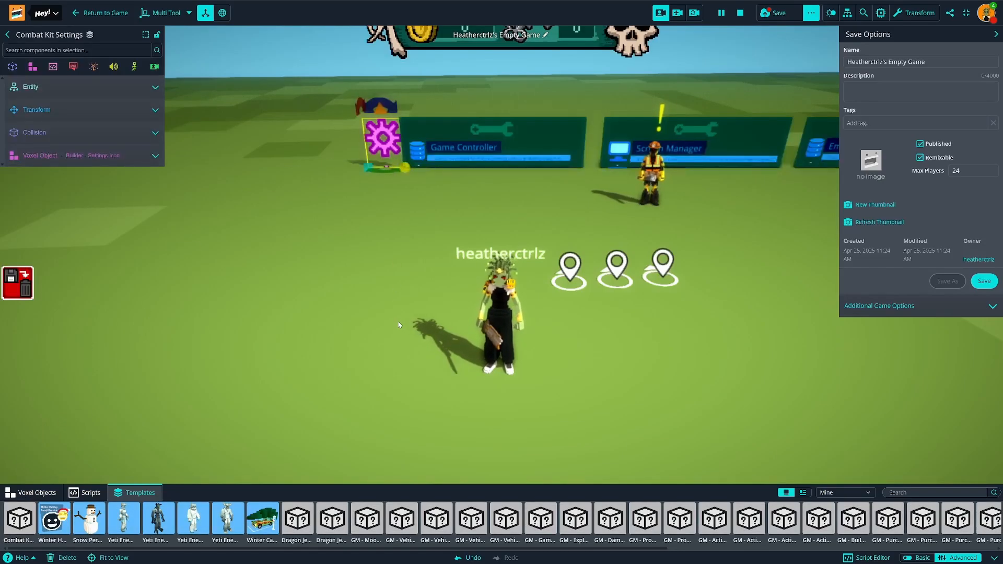
- Raise the placed Combat Kit Settings gear together with its boards so the boards stand above the ground
{"action": "right_click_drag", "start_coordinate": [399, 325], "coordinate": [509, 274]}
{"action": "key", "text": "w"}
{"action": "key", "text": "a"}
{"action": "key", "text": "s"}
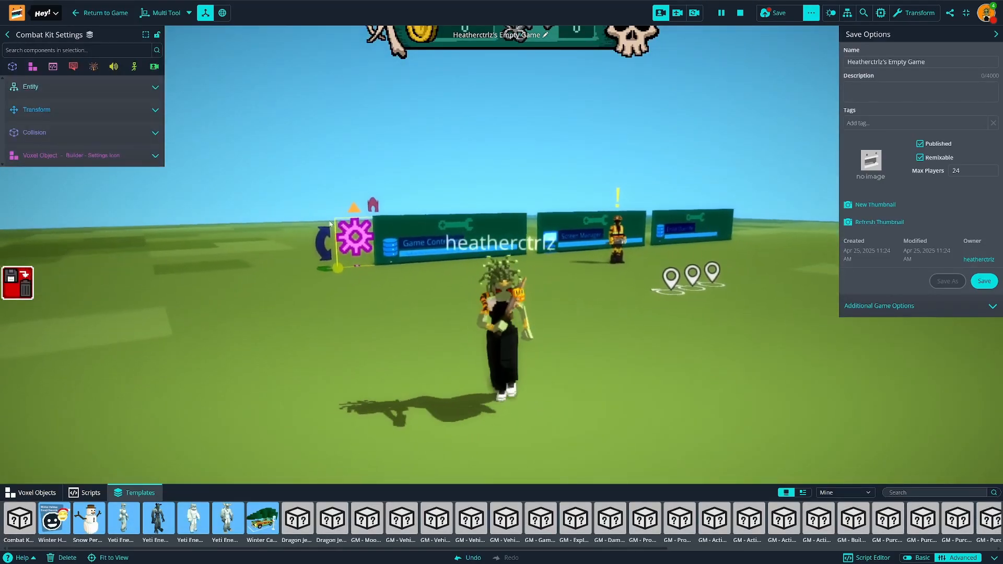
{"action": "left_click_drag", "start_coordinate": [357, 203], "coordinate": [381, 60]}
- Examine the Game Controller's Player Equipment Manager script and the Cosmetic and Weapon Database's first Weapon Data script
{"action": "key", "text": "w"}
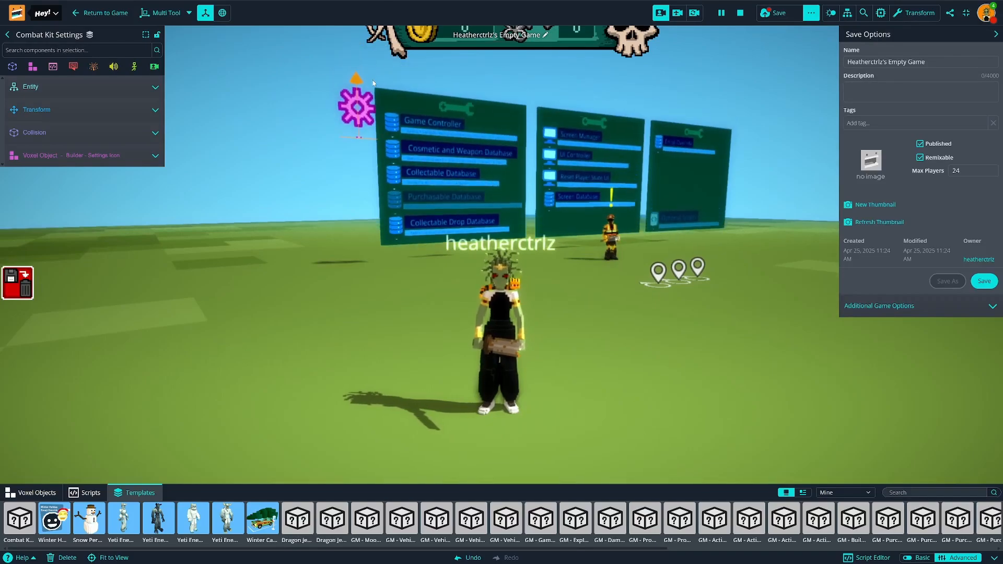
{"action": "right_click_drag", "start_coordinate": [587, 277], "coordinate": [540, 287]}
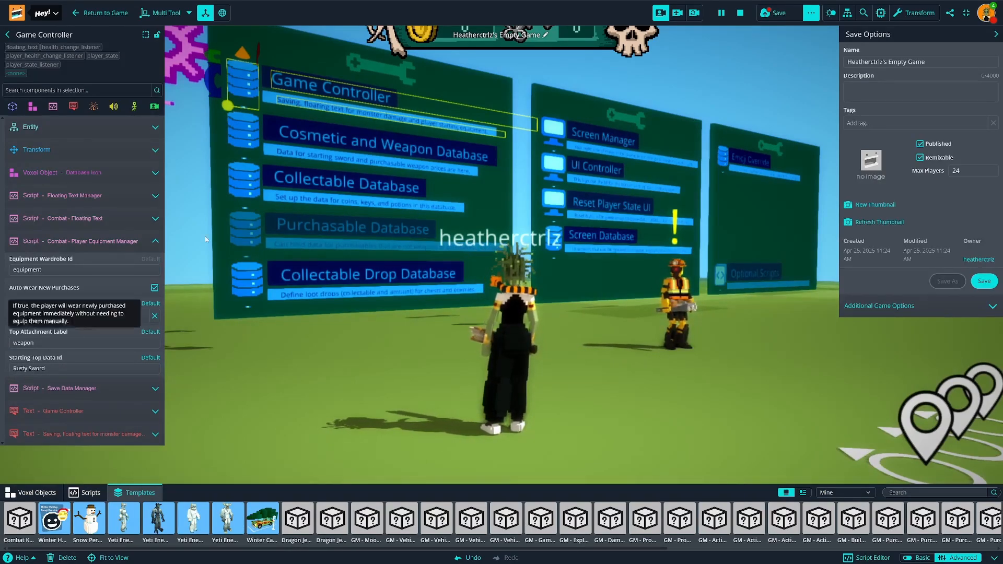
{"action": "left_click", "coordinate": [256, 130]}
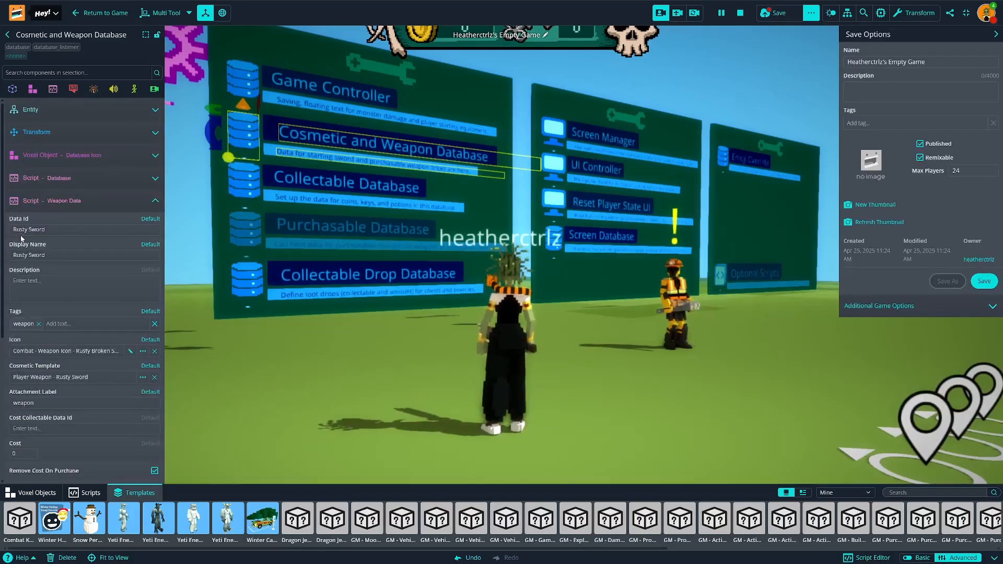
{"action": "left_click", "coordinate": [50, 201]}
{"action": "key", "text": "w"}
{"action": "key", "text": "d"}
{"action": "key", "text": "s"}
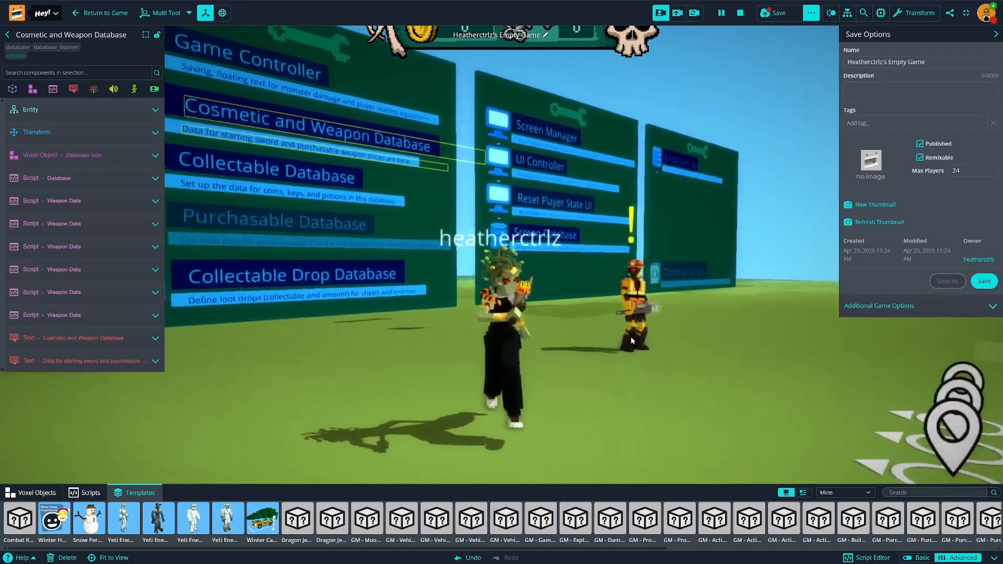
{"action": "key", "text": "s"}
- Leave edit mode for the game and walk up to view the placed settings boards
{"action": "left_click", "coordinate": [104, 13]}
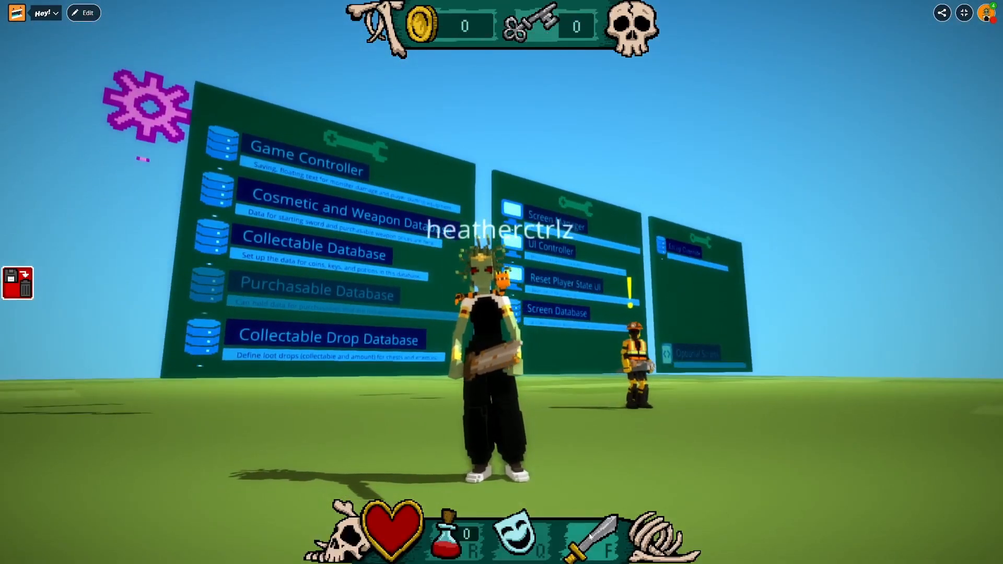
{"action": "key", "text": "w"}
{"action": "left_click_drag", "start_coordinate": [667, 407], "coordinate": [622, 369]}
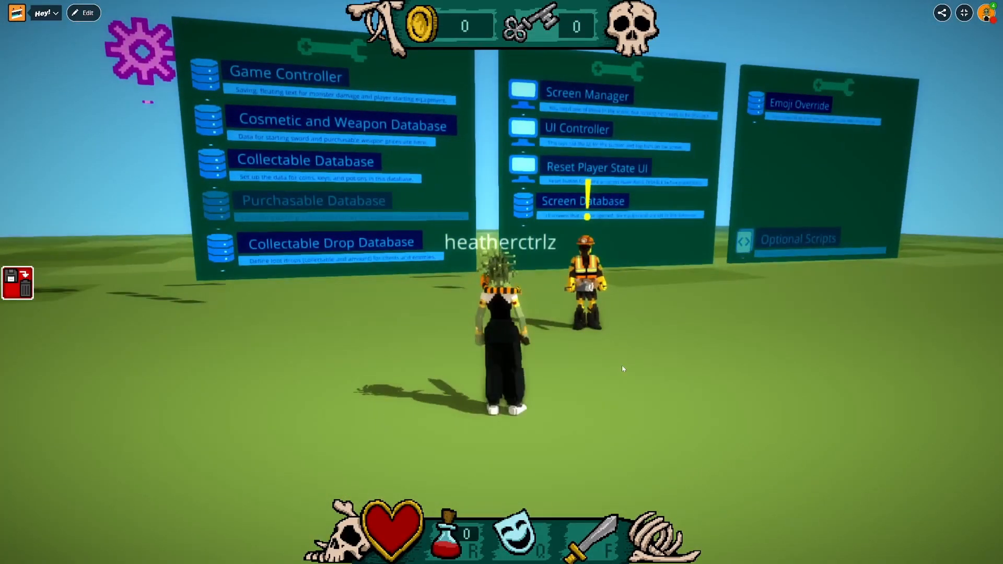